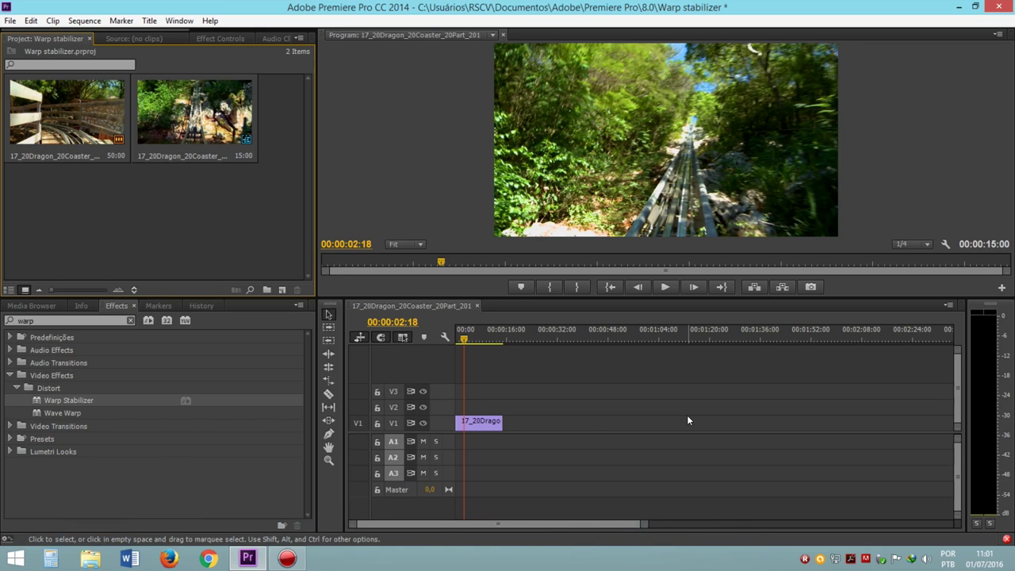
Step: Rewind to the clip's start and play the shaky coaster footage for about 13 seconds, then stop
drag(464, 338, 460, 332)
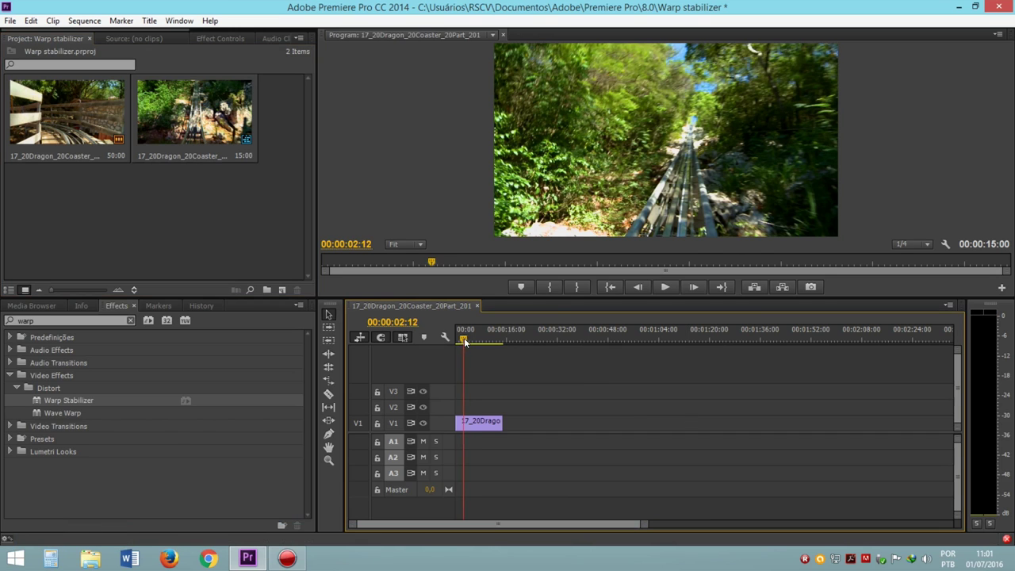
click(666, 287)
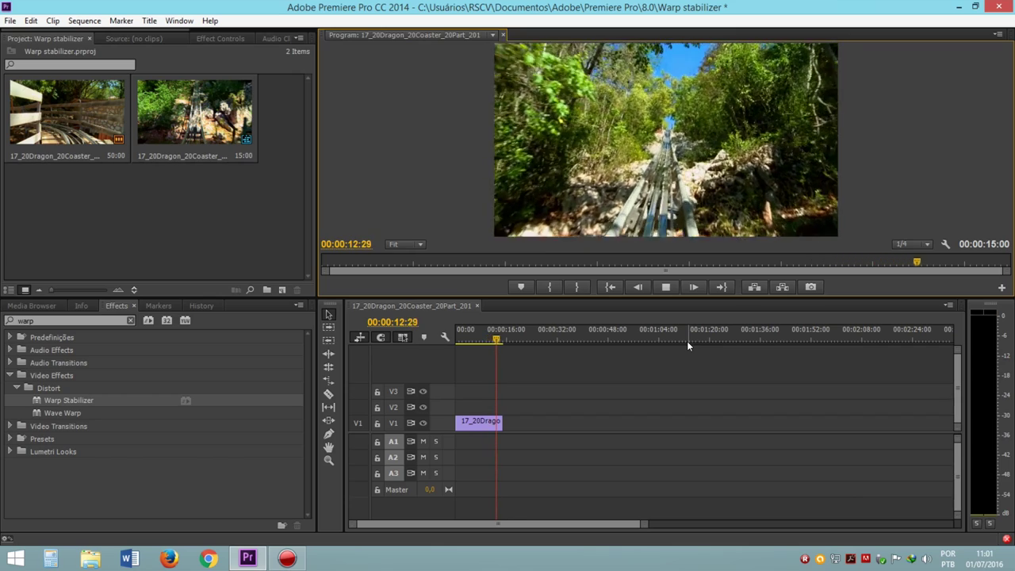
click(655, 285)
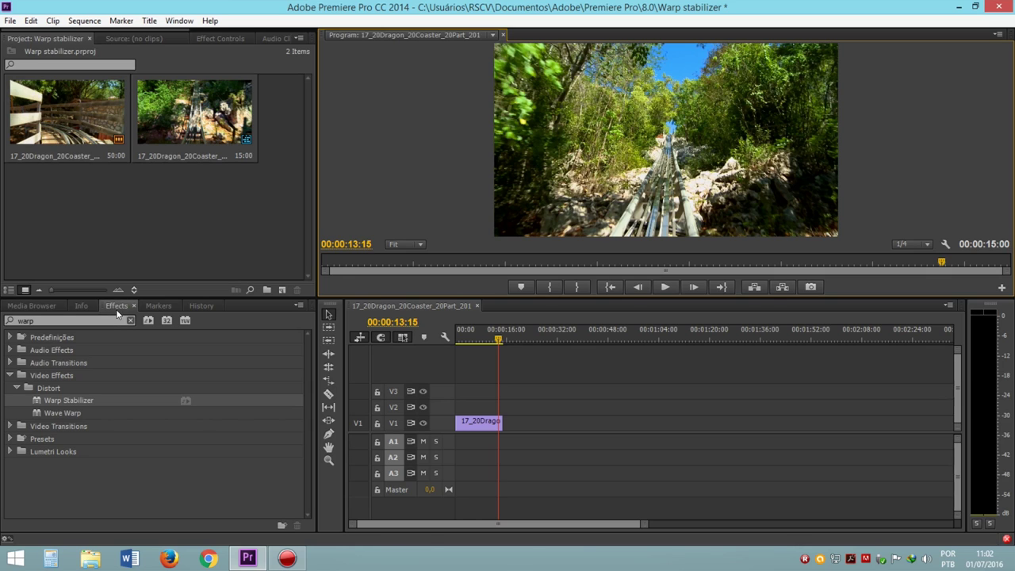
click(180, 21)
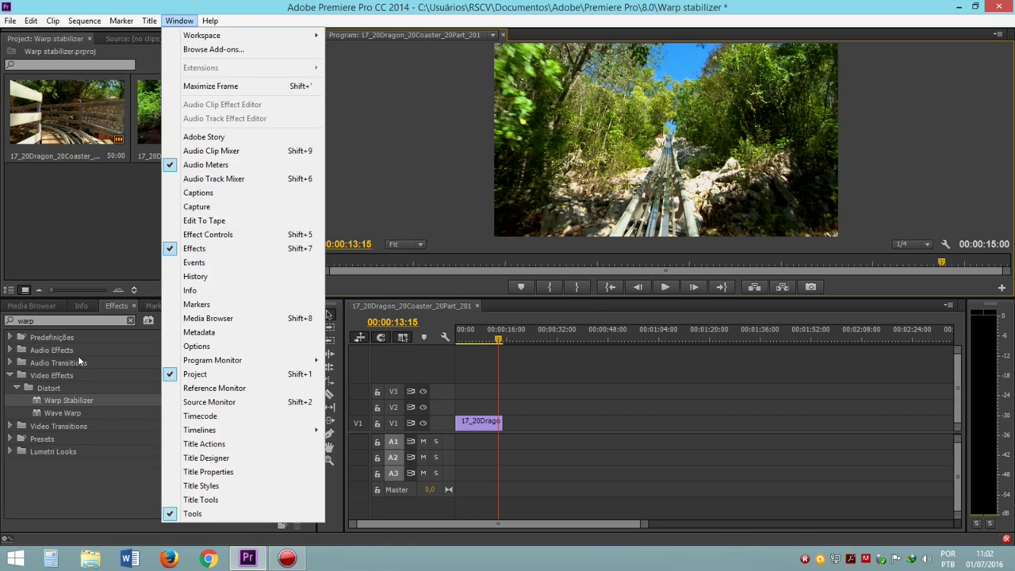
click(54, 321)
drag(37, 321, 11, 322)
text(warp)
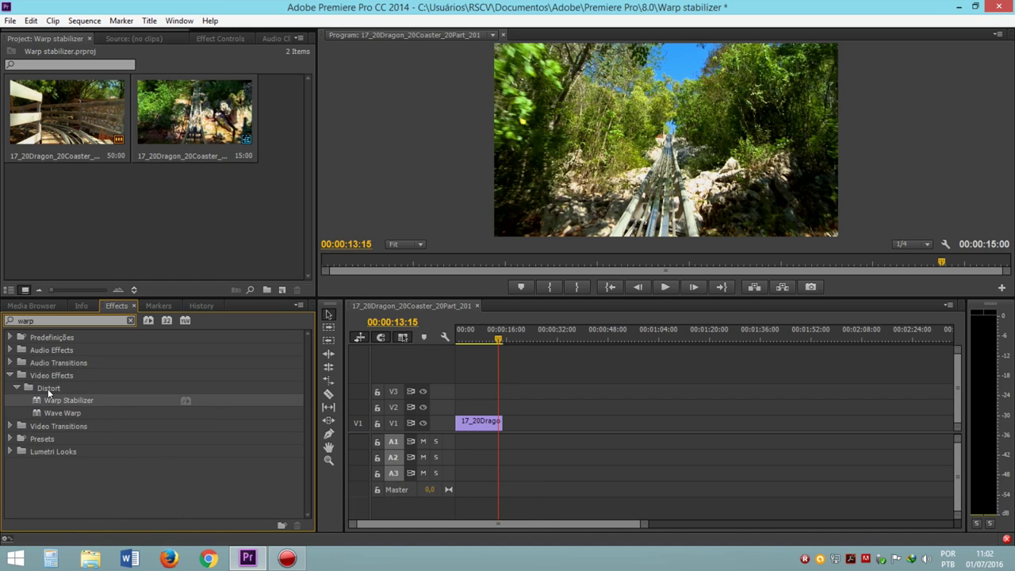
Step: Drop Warp Stabilizer onto the V1 coaster clip and show its Effect Controls settings
drag(62, 398, 468, 421)
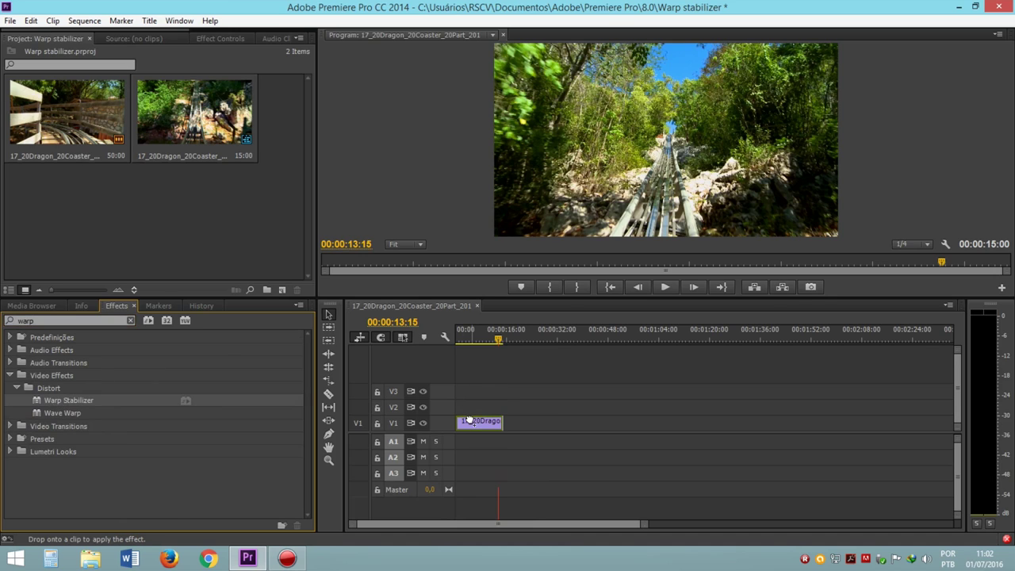
drag(468, 421, 469, 422)
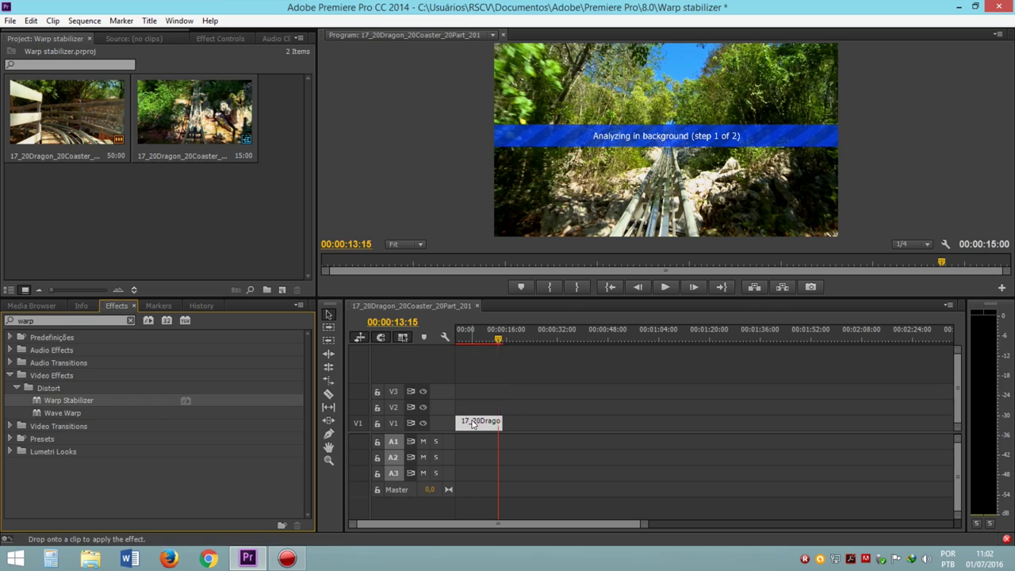
click(222, 44)
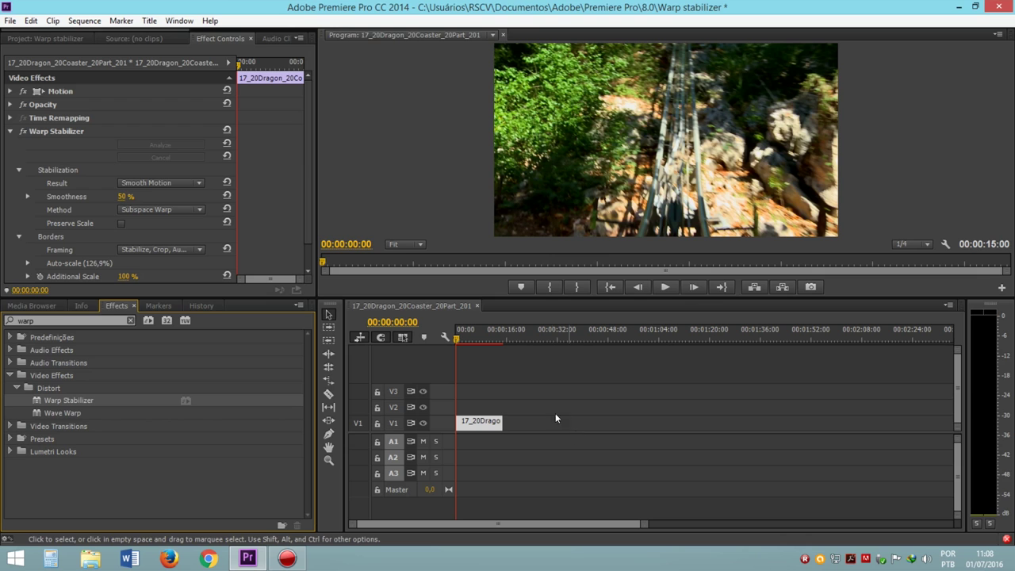
Step: Watch the stabilized coaster clip play through, then save the project with Ctrl+S
click(665, 287)
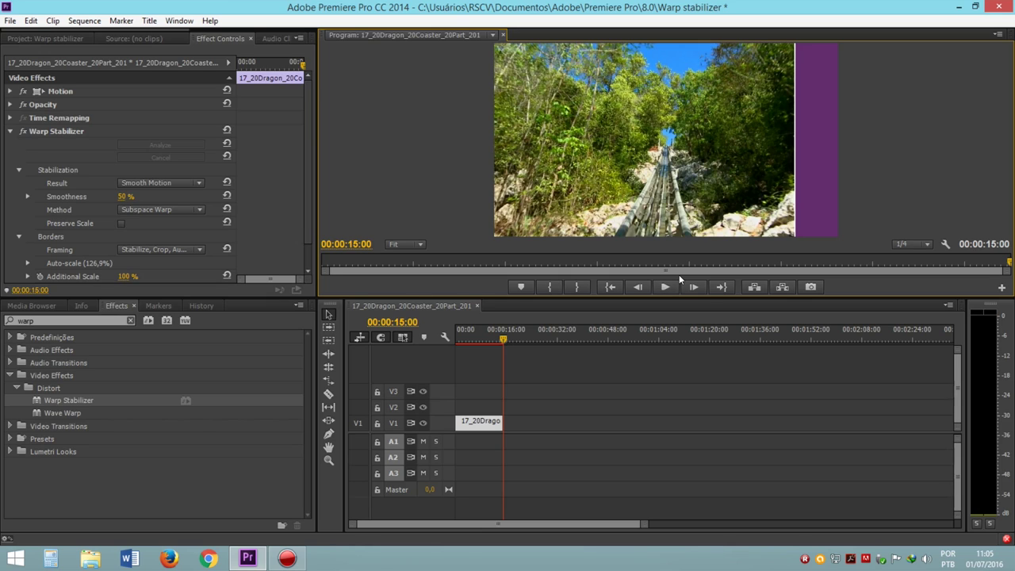
key(ctrl+s)
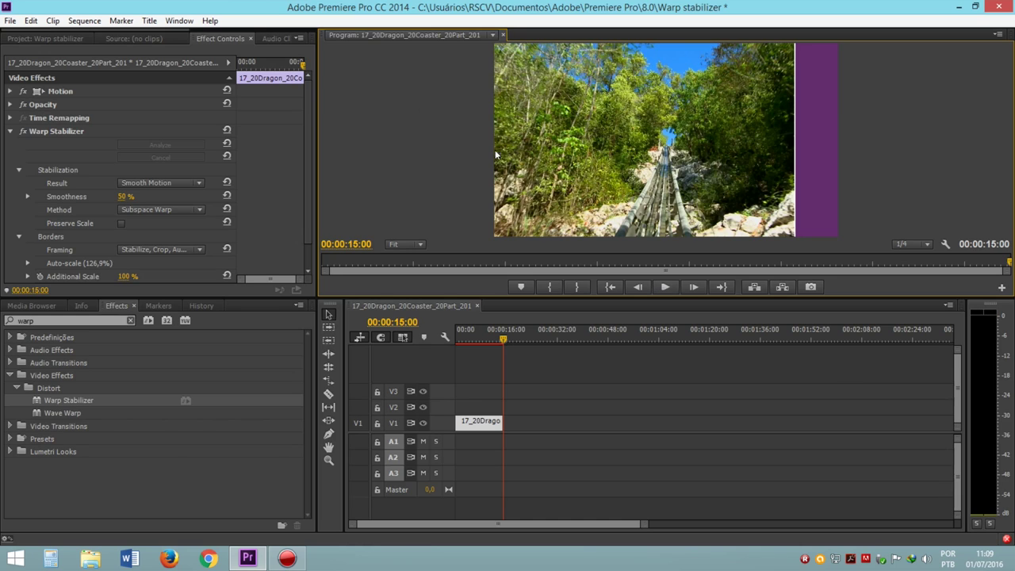
Step: Keep Result at Smooth Motion and set Warp Stabilizer Smoothness to 100
click(143, 185)
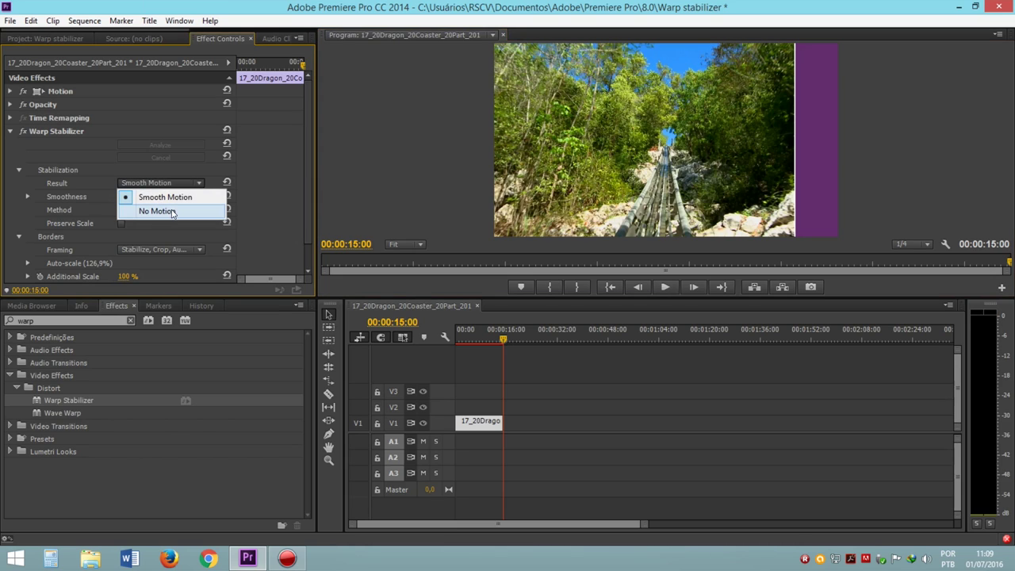
click(261, 216)
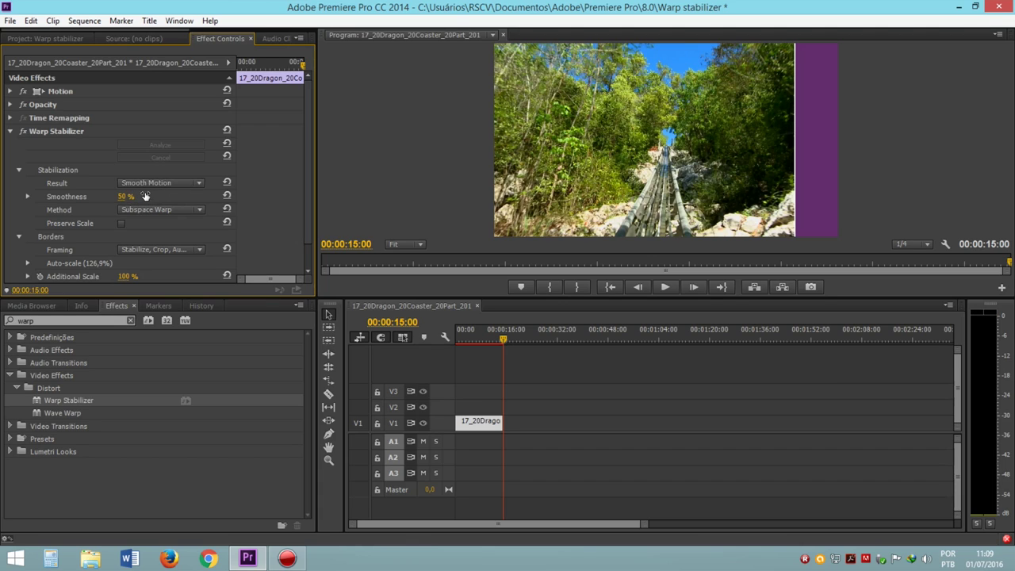
drag(122, 196, 138, 196)
click(125, 196)
text(100)
key(Return)
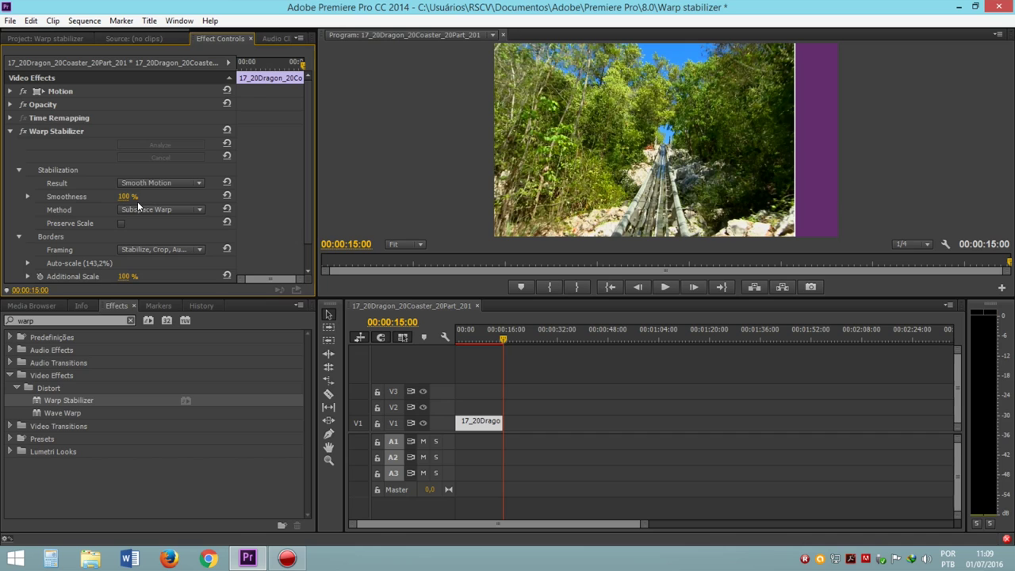
Step: Rewind the playhead to 00:00:00:00 and play the clip at 100% smoothness
scroll(137, 200, down, 1)
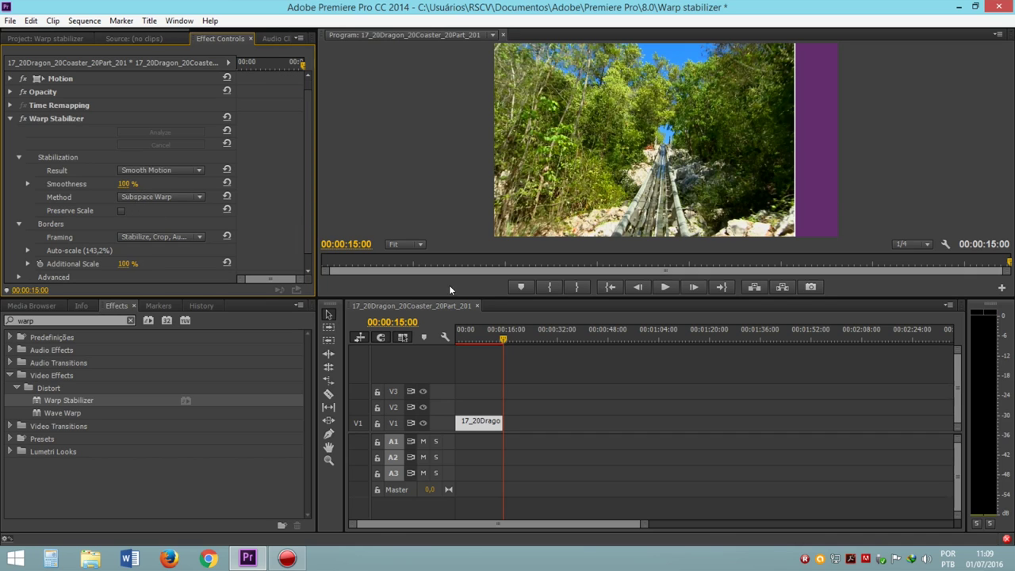
drag(487, 337, 441, 336)
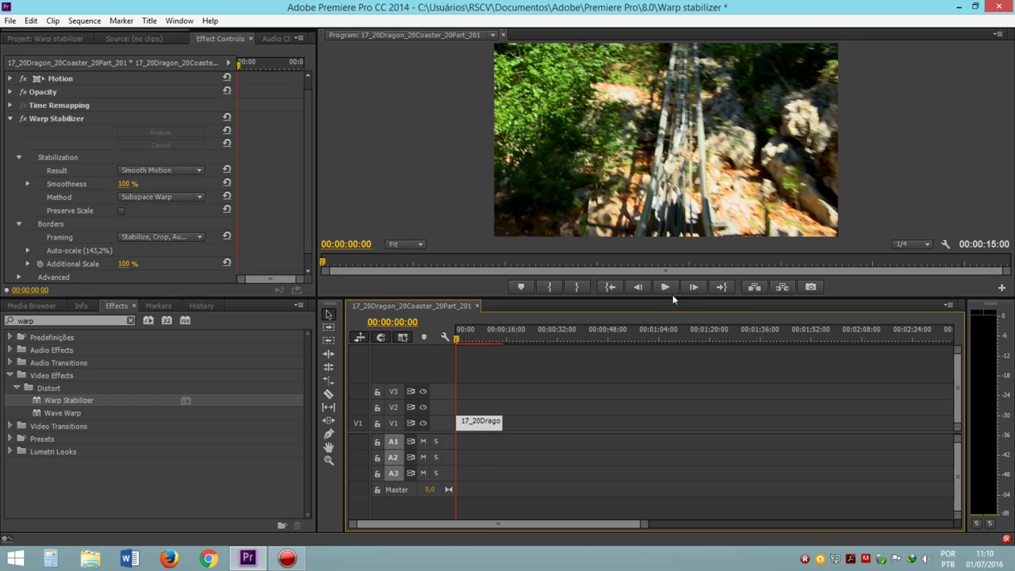
click(666, 288)
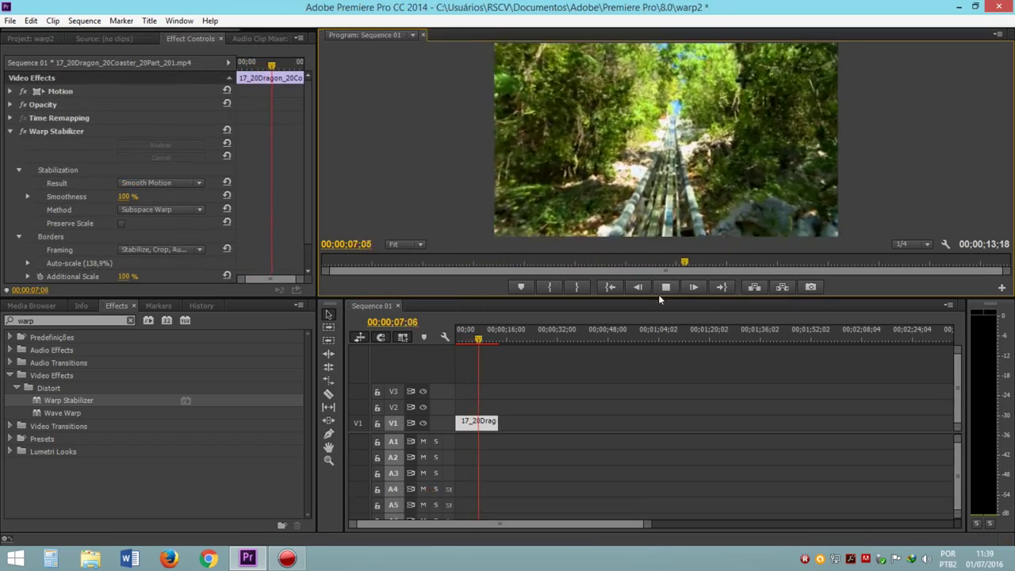
Step: Stop playback, leave Method at Subspace Warp, and set Framing to Stabilize Only
click(663, 288)
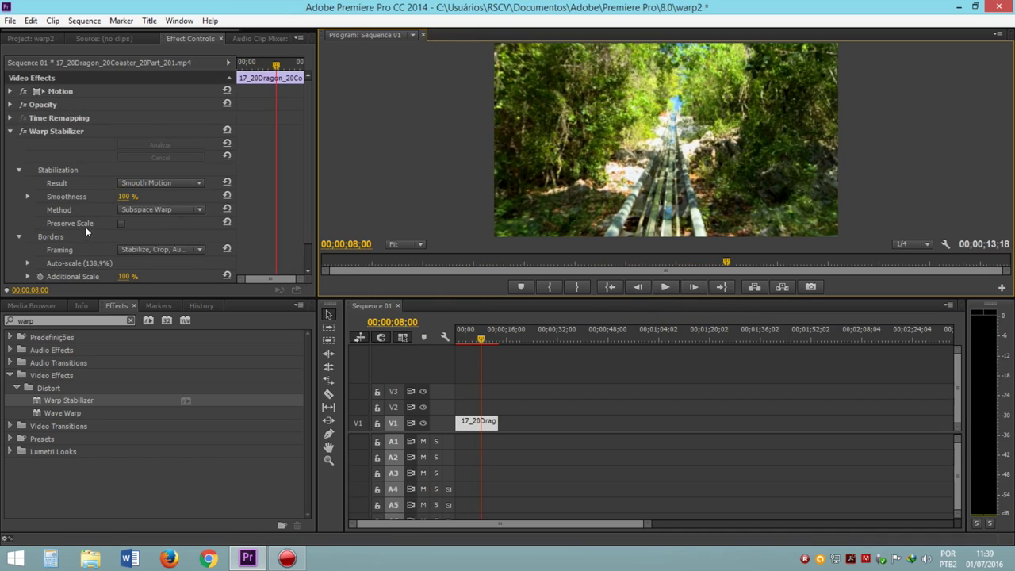
scroll(113, 209, down, 1)
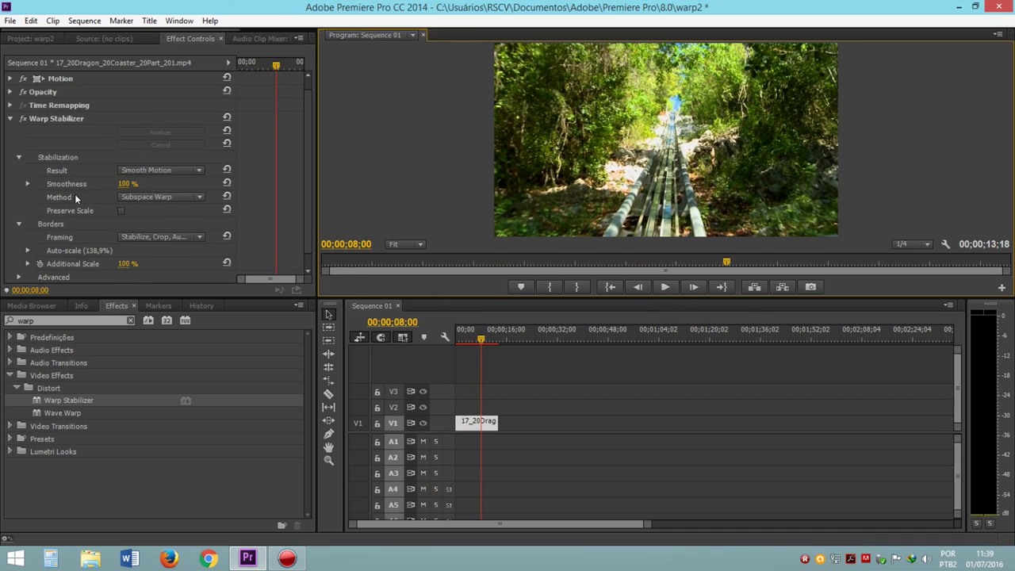
click(156, 198)
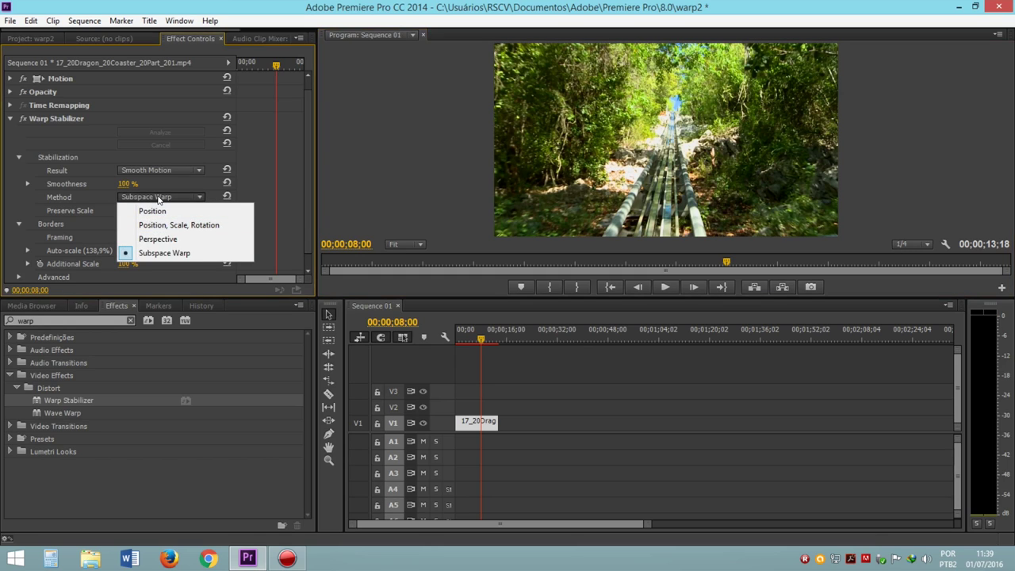
click(158, 197)
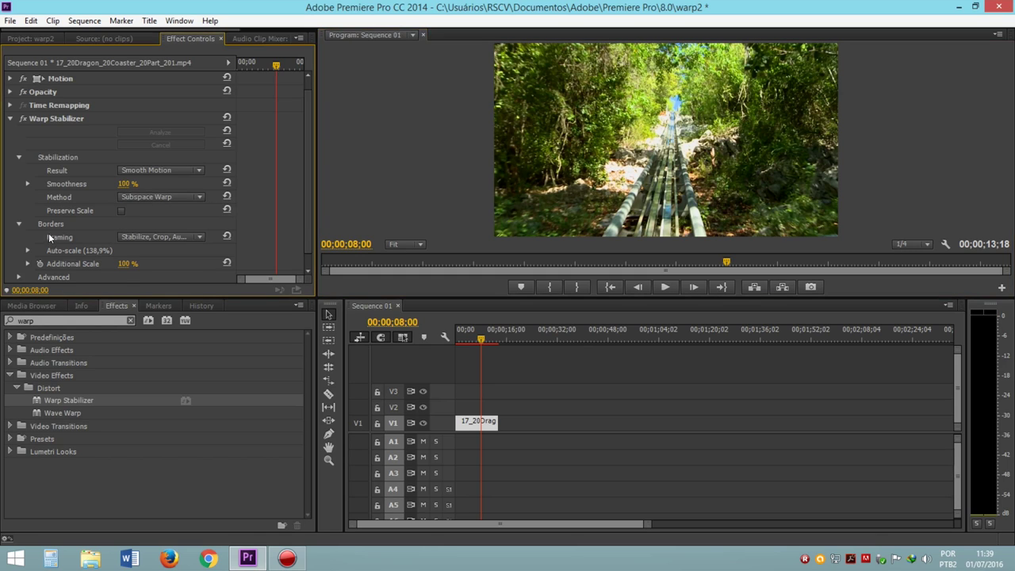
click(127, 238)
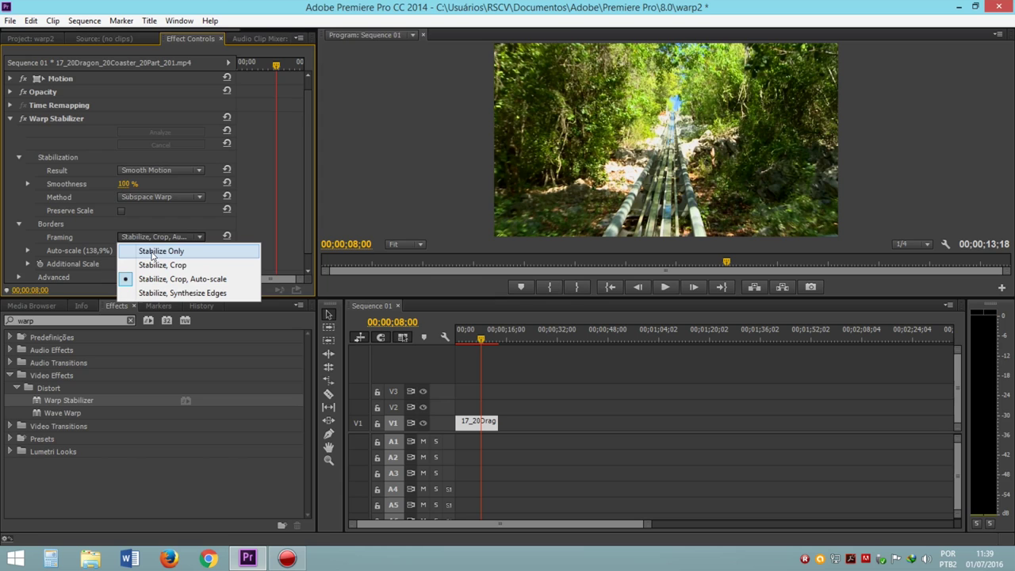
click(153, 252)
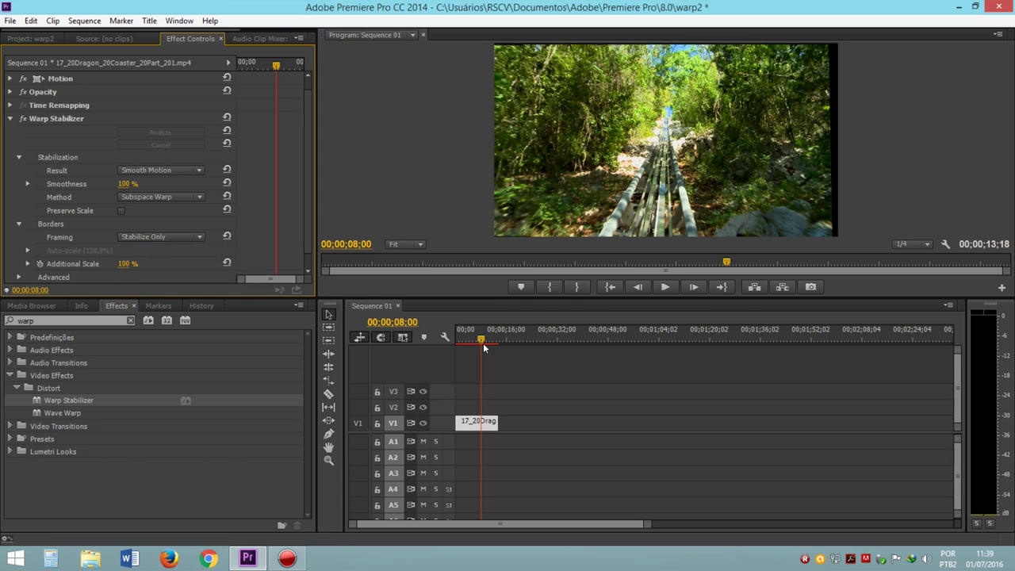
Step: Preview the uncropped Stabilize Only result from frame one, then switch Framing to Stabilize, Crop, Auto-scale
drag(481, 341, 446, 339)
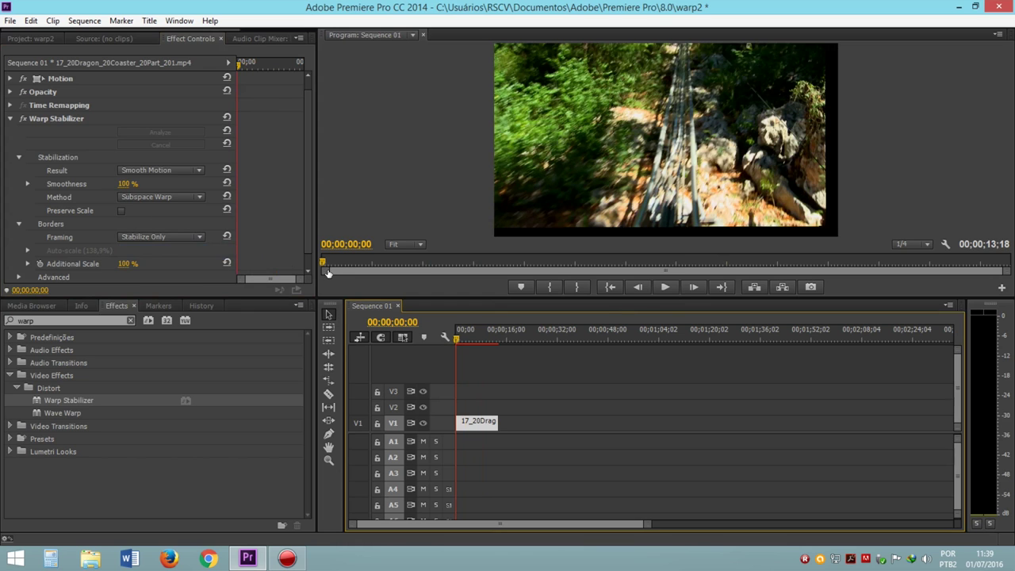
click(670, 287)
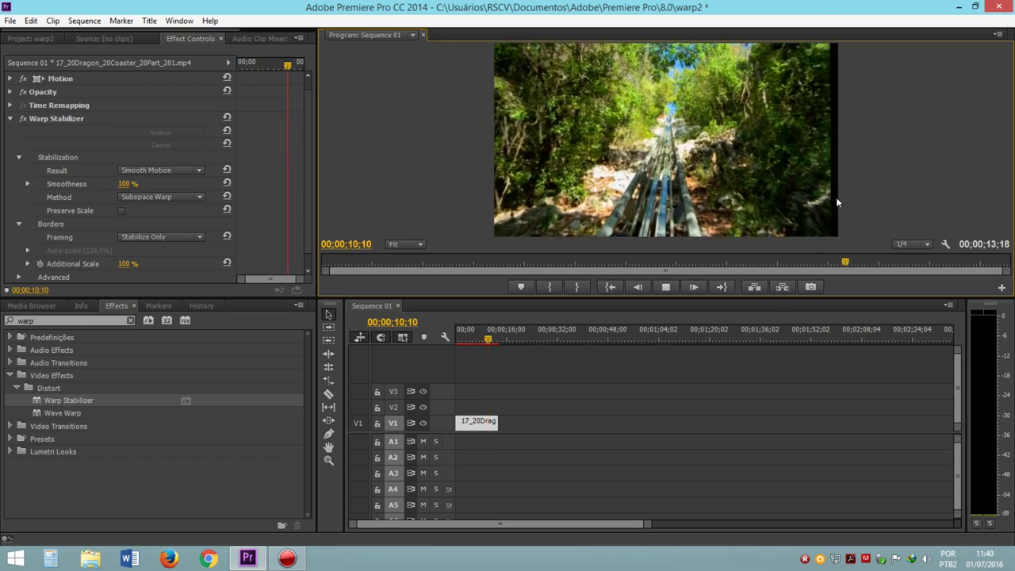
click(664, 287)
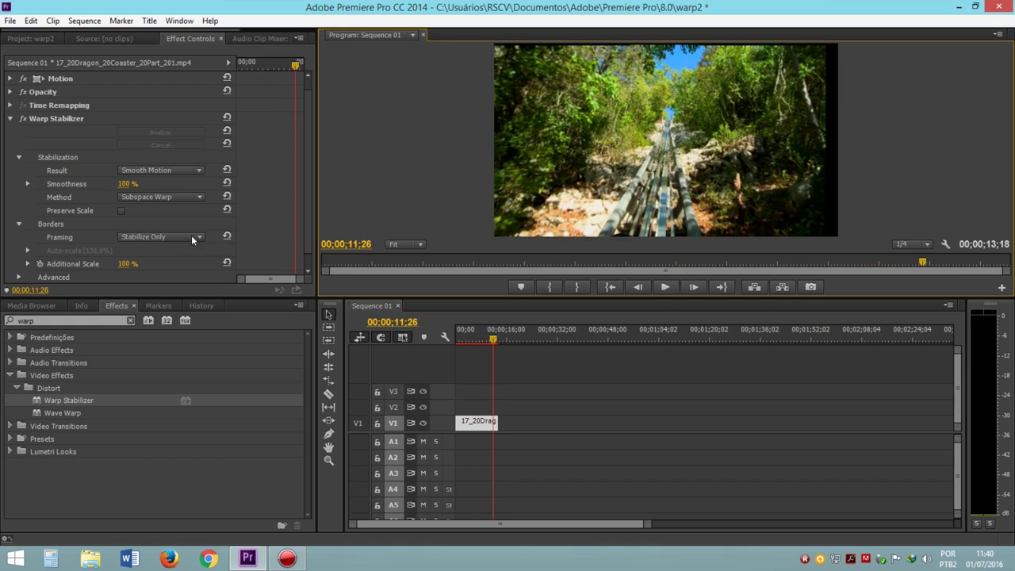
click(161, 237)
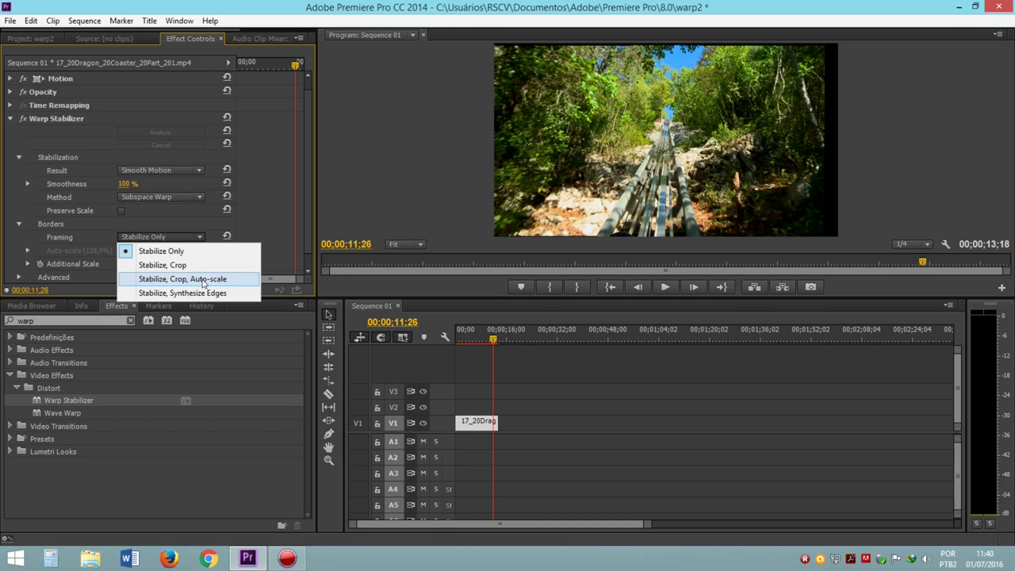
click(203, 279)
Step: Rewind and play the cropped, auto-scaled clip, stopping at 00;00;11;27
drag(484, 339, 439, 339)
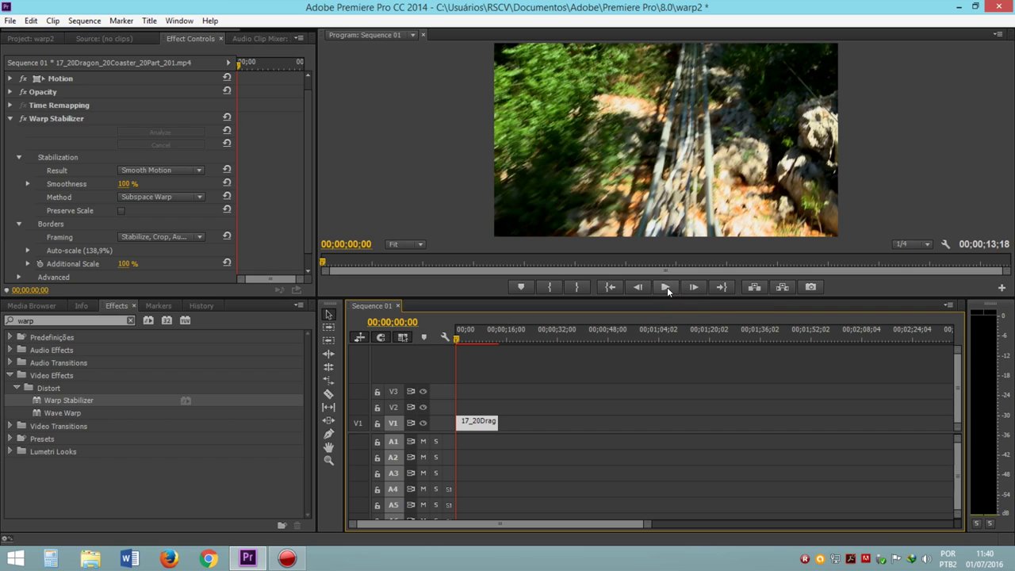
click(667, 289)
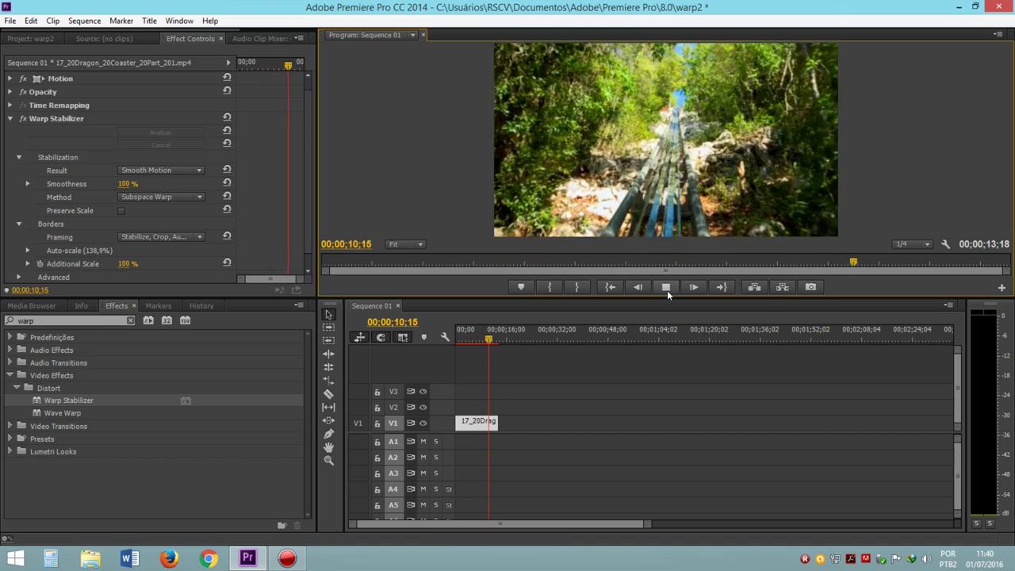
click(667, 291)
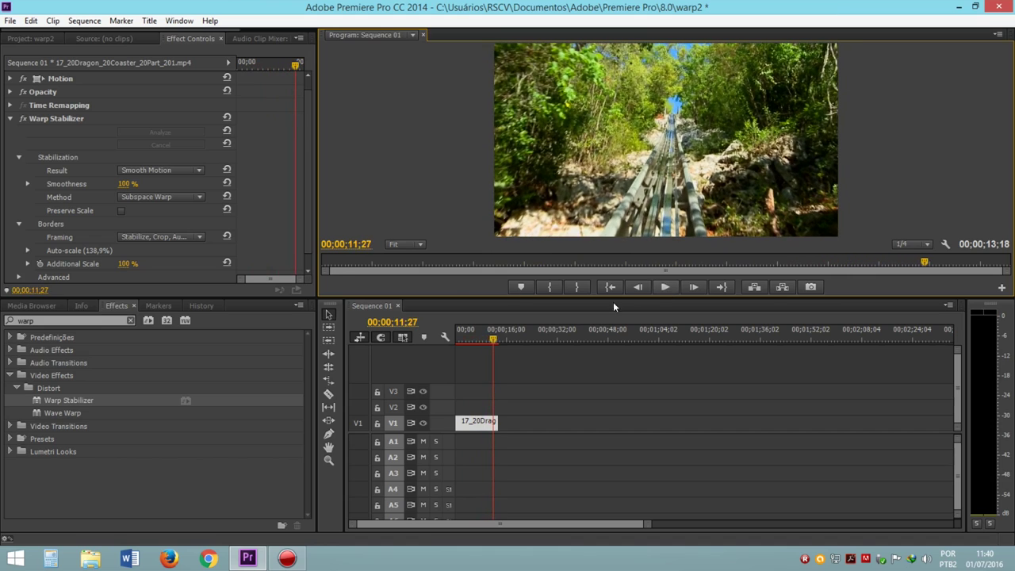
Step: Set Framing to Stabilize, Synthesize Edges, review the Advanced settings, and rewind to 00;00;00;00
click(127, 237)
click(144, 210)
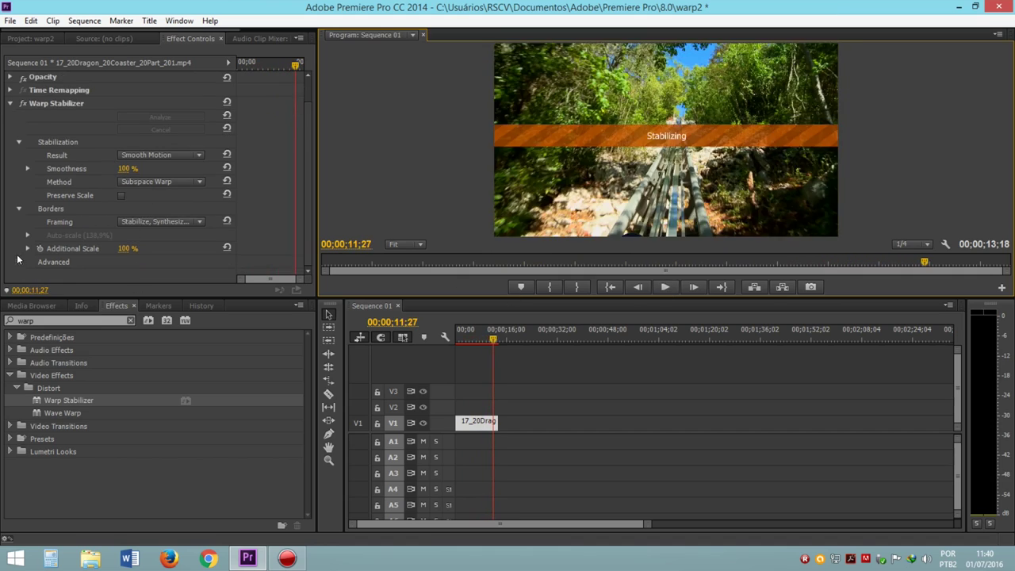
scroll(111, 239, down, 2)
scroll(160, 244, down, 1)
scroll(166, 238, down, 1)
scroll(167, 237, up, 2)
scroll(154, 214, up, 1)
scroll(138, 180, up, 2)
scroll(151, 201, down, 1)
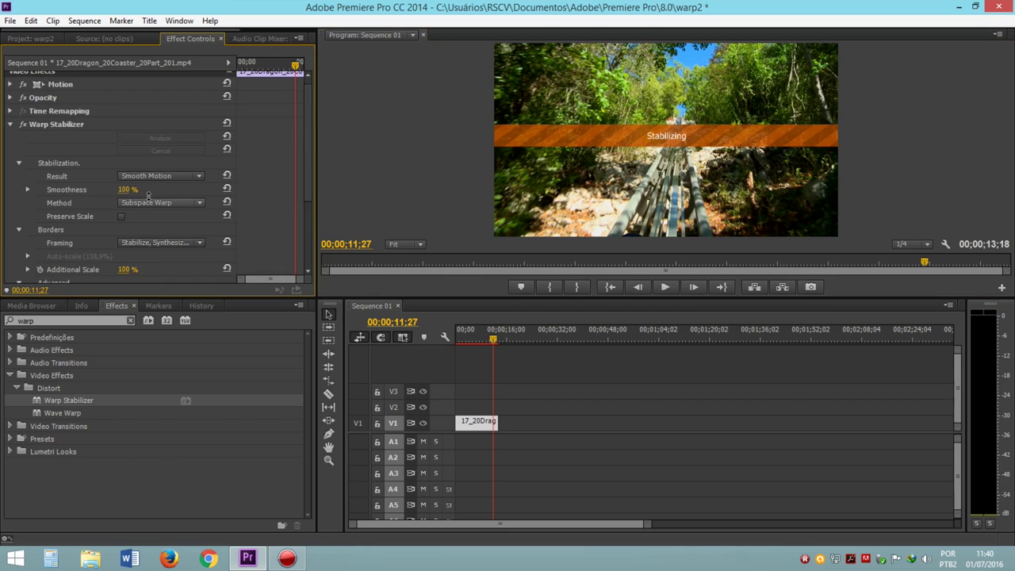
scroll(172, 255, down, 1)
scroll(176, 249, down, 1)
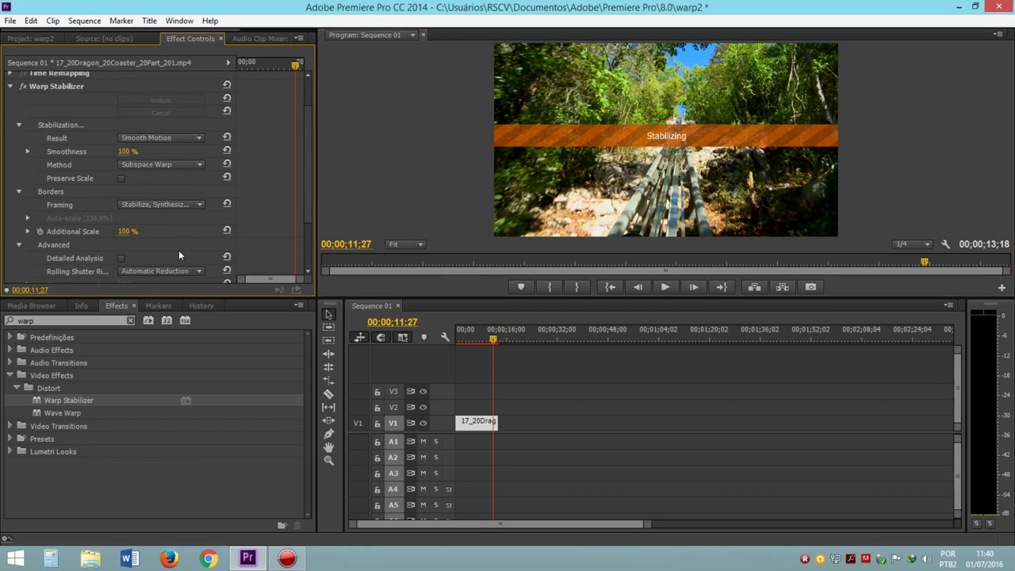
scroll(198, 242, up, 3)
drag(489, 339, 425, 340)
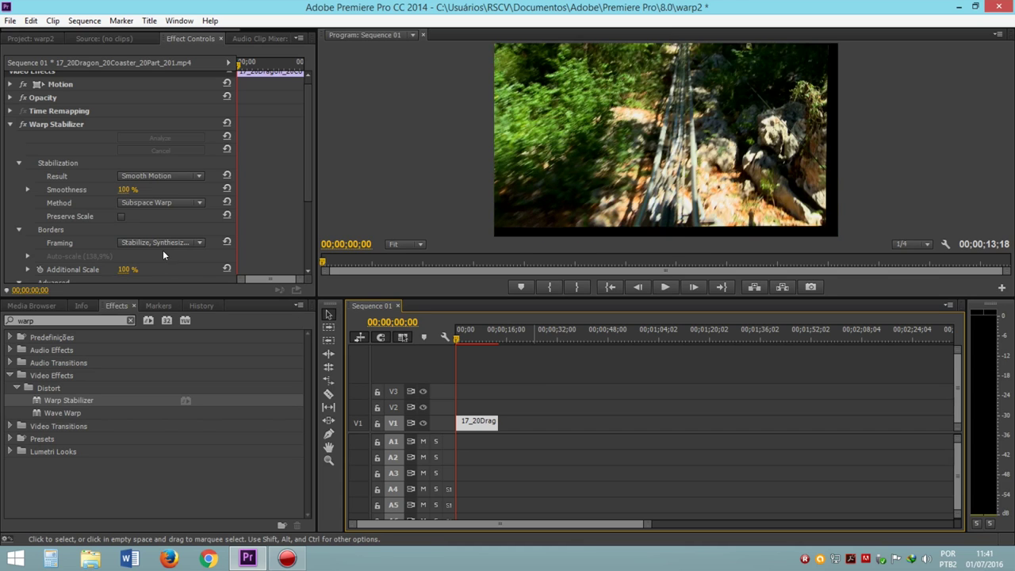
Step: Choose Stabilize, Crop, Auto-scale in the Framing dropdown, bringing auto-scale back to 138.9%
click(157, 243)
click(181, 280)
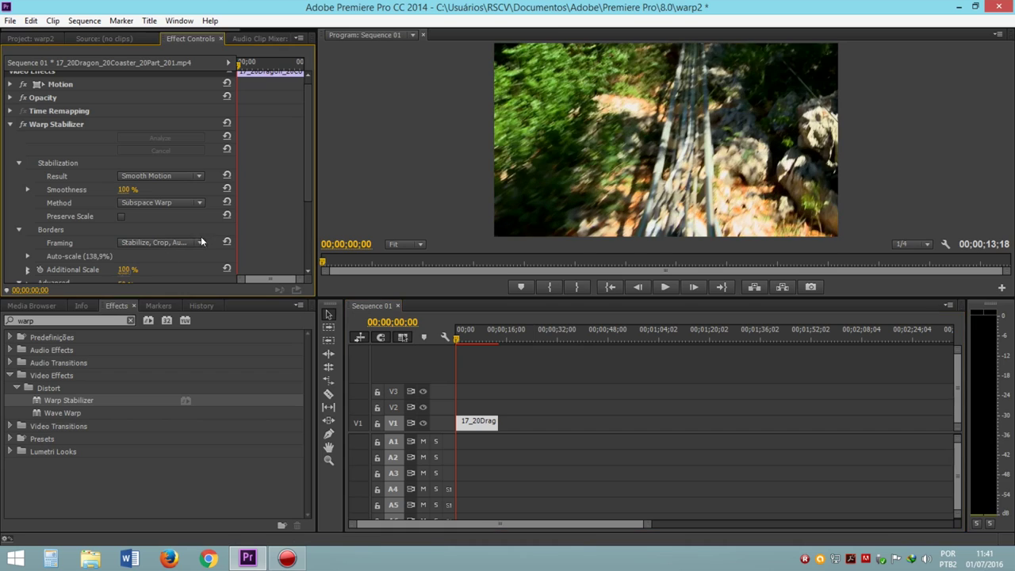